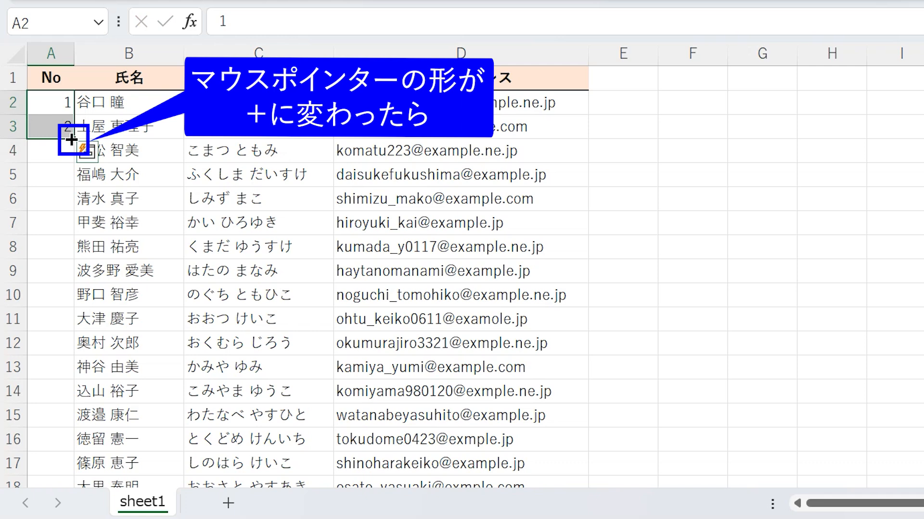
# - Extend the 1, 2 sequence in cells A2:A3 down the No column to A21 with AutoFill
pyautogui.moveTo(71, 139); pyautogui.dragTo(82, 462)
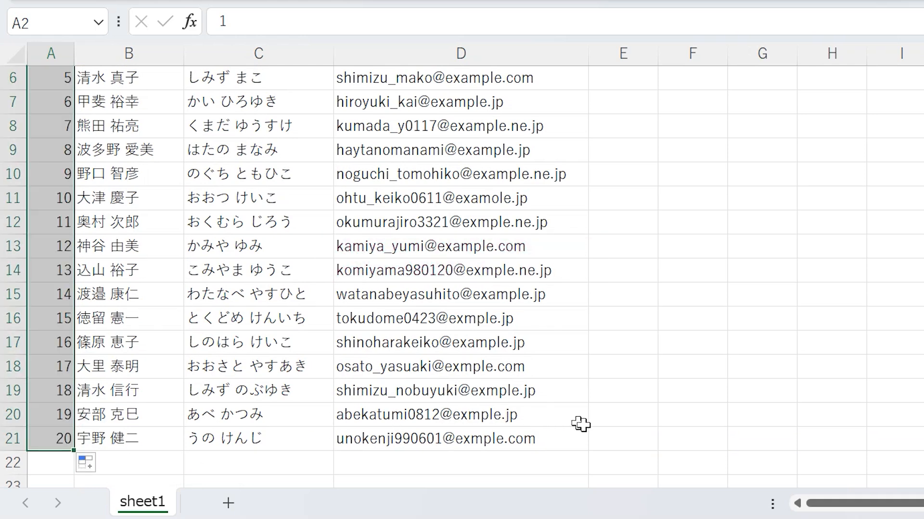
pyautogui.click(639, 434)
pyautogui.scroll(2, 639, 434)
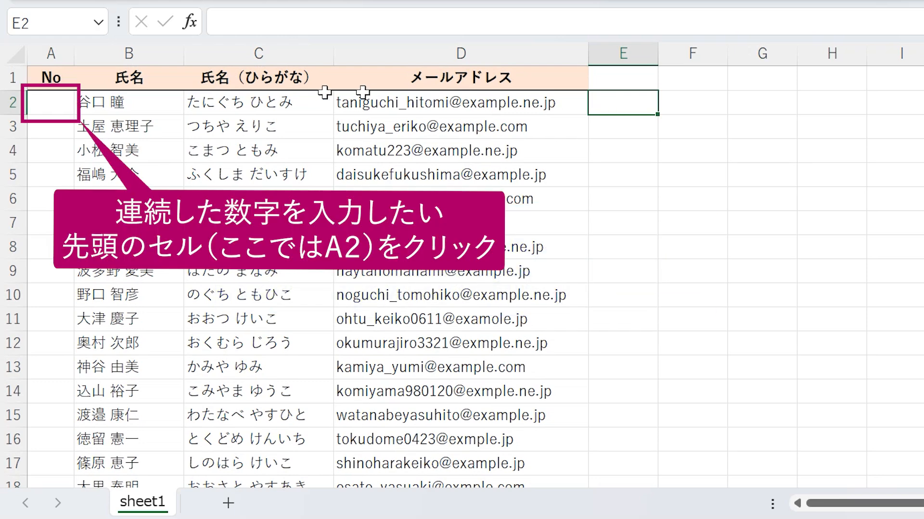
# - Enter 1 in cell A2 and AutoFill it as a series of consecutive numbers down to A21
pyautogui.click(52, 107)
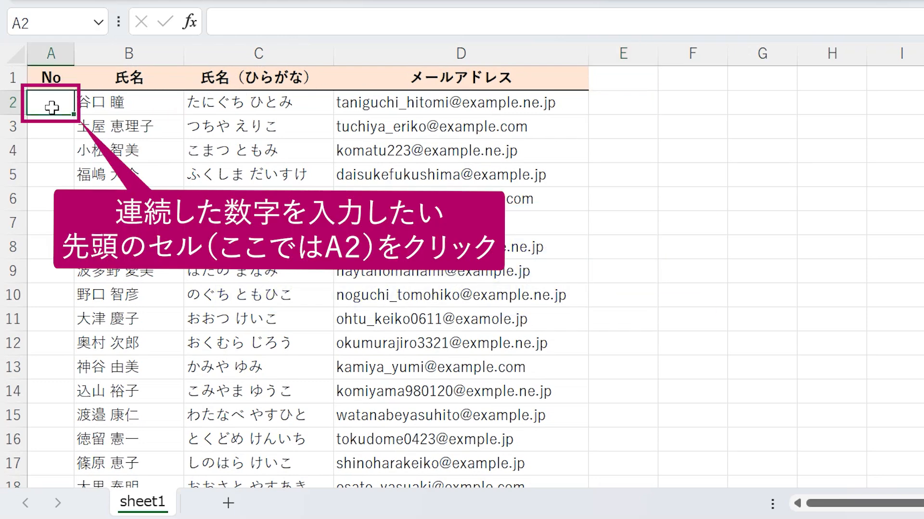
pyautogui.write('1')
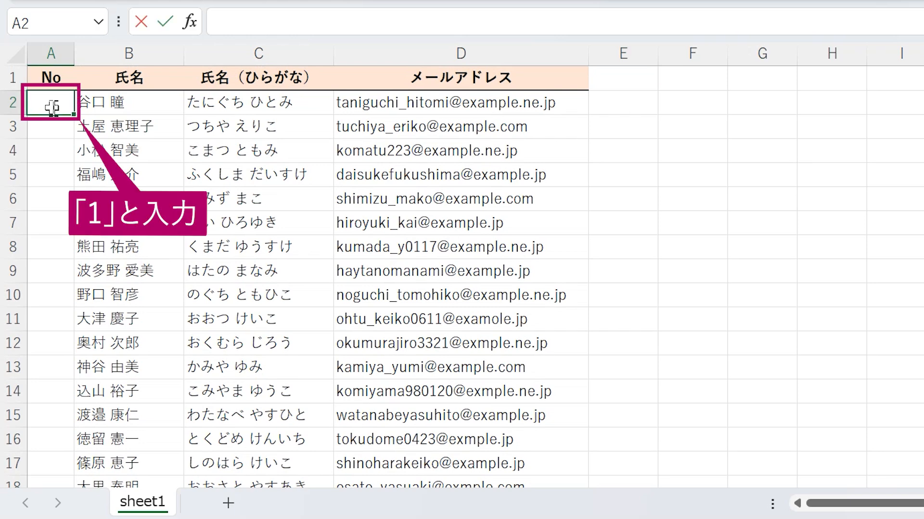
pyautogui.hotkey('ctrl', 'Return')
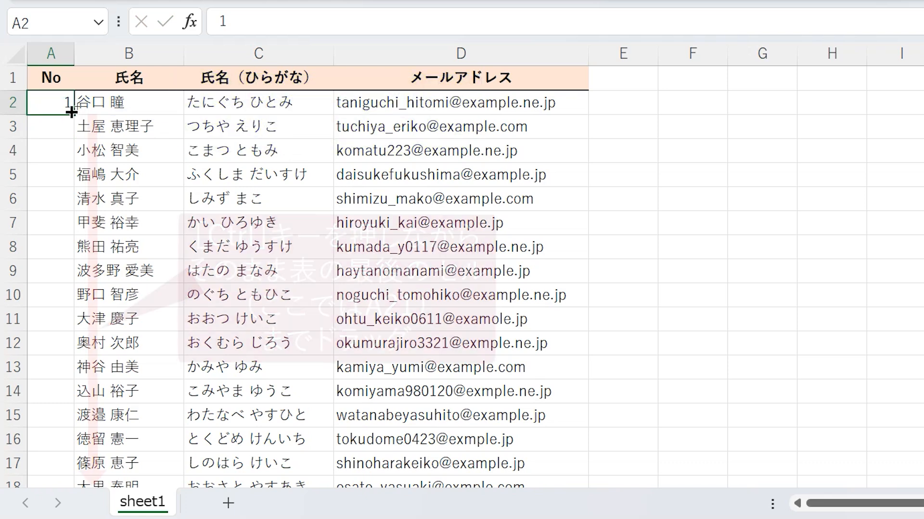
pyautogui.moveTo(71, 111)
pyautogui.mouseDown()
pyautogui.moveTo(71, 494)
pyautogui.moveTo(68, 433)
pyautogui.mouseUp()
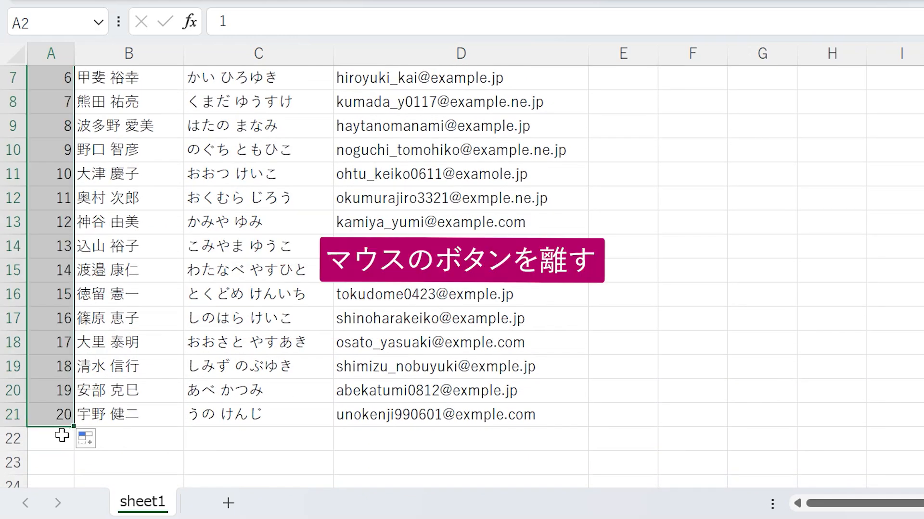
pyautogui.click(626, 410)
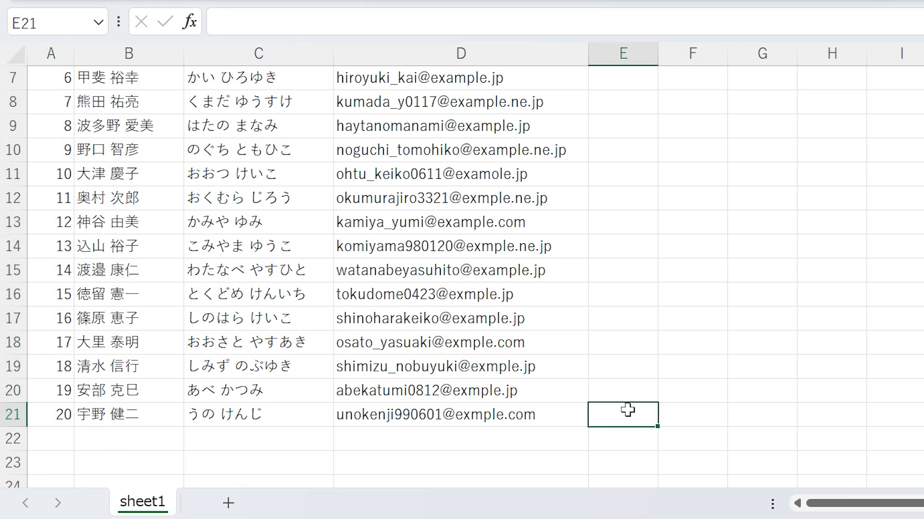
pyautogui.scroll(2, 625, 409)
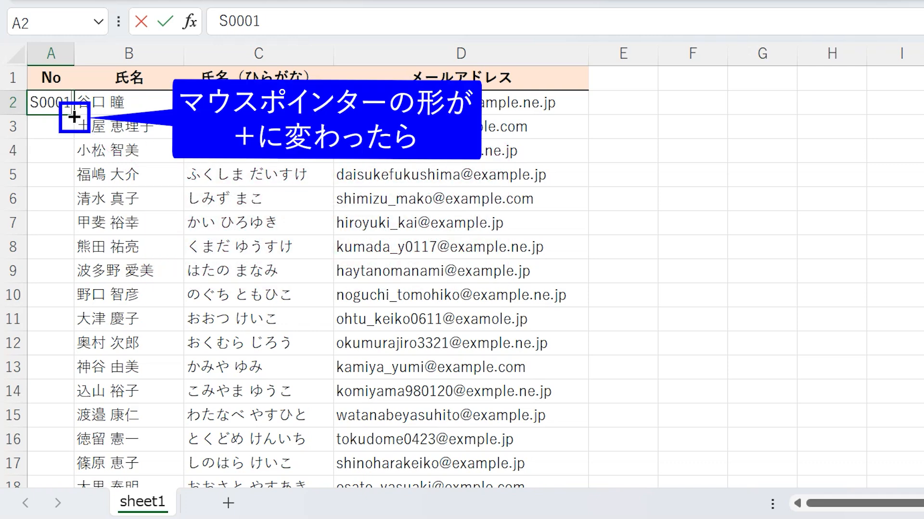
# - AutoFill the code S0001 in cell A2 as consecutive codes down to A21
pyautogui.moveTo(73, 116); pyautogui.dragTo(74, 432)
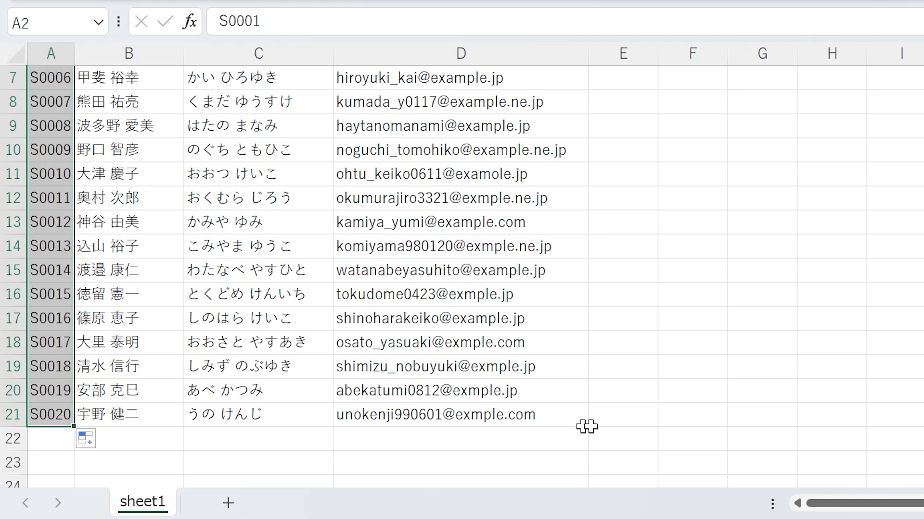
pyautogui.click(622, 414)
pyautogui.scroll(2, 623, 413)
pyautogui.scroll(1, 623, 414)
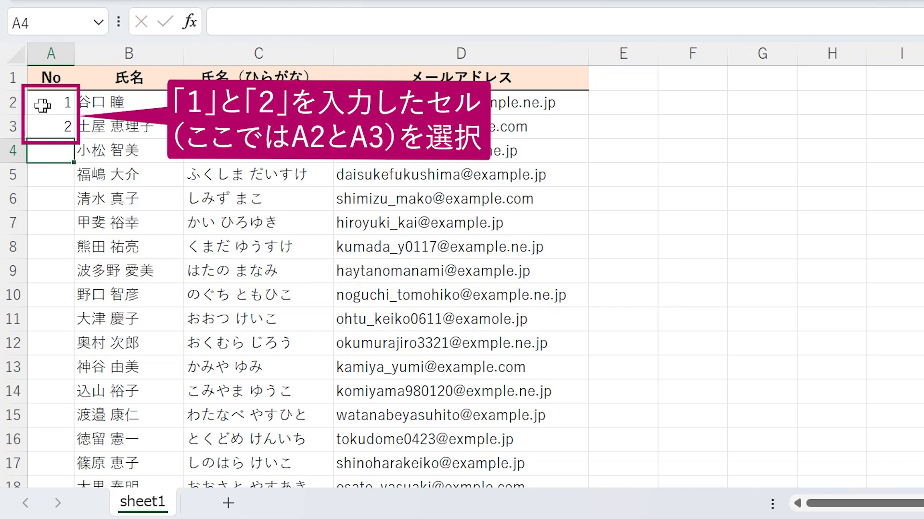
# - Select the starting values 1 and 2 in A2:A3 and automatically fill the series down to the table's last row
pyautogui.click(43, 106)
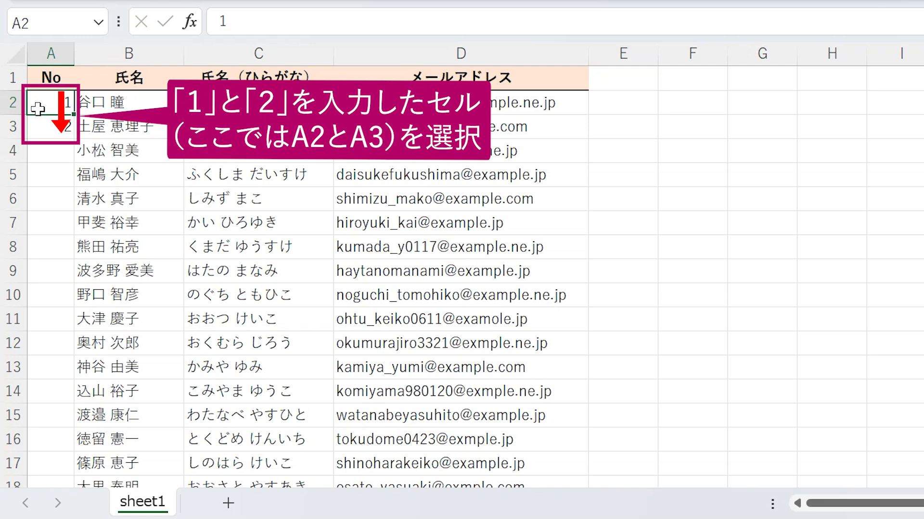
pyautogui.moveTo(38, 109); pyautogui.dragTo(37, 119)
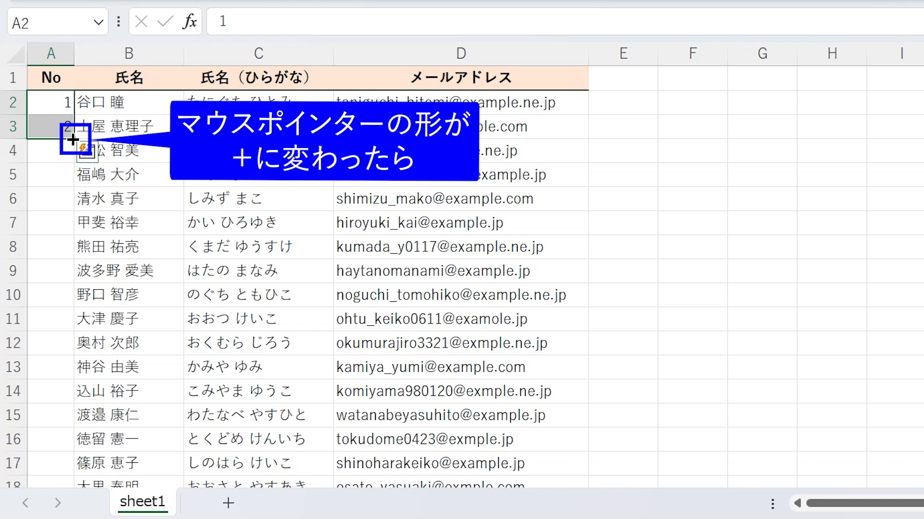
pyautogui.doubleClick(72, 140)
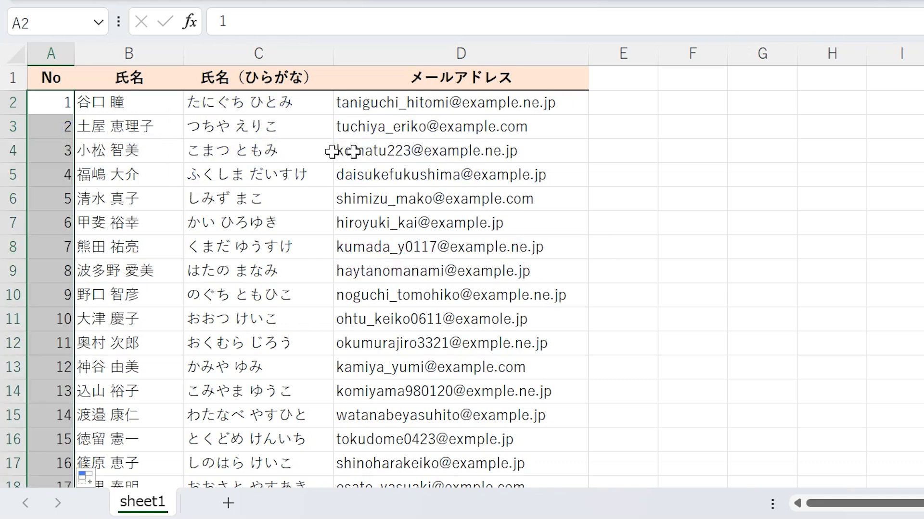
pyautogui.click(616, 149)
pyautogui.scroll(-2, 616, 145)
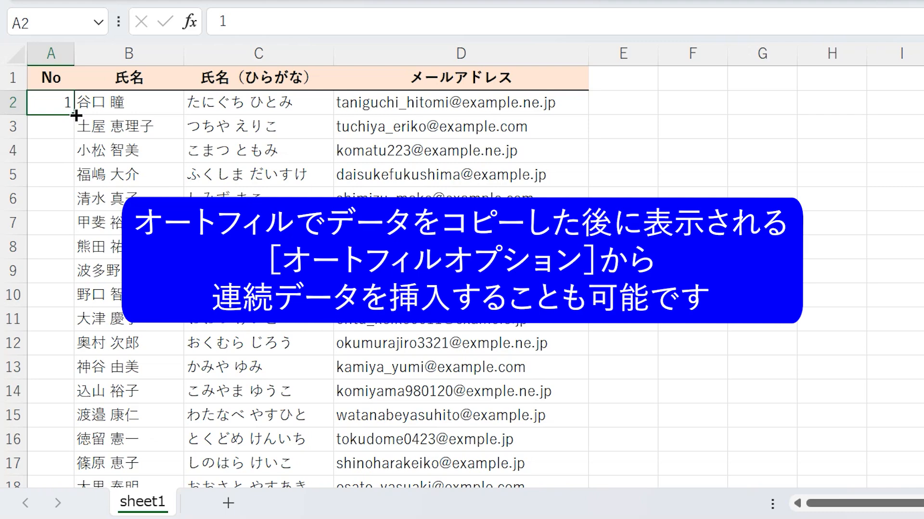
# - Copy the 1 in A2 down to A21 and change the AutoFill option to 連続データ (Fill Series)
pyautogui.moveTo(75, 115); pyautogui.dragTo(61, 452)
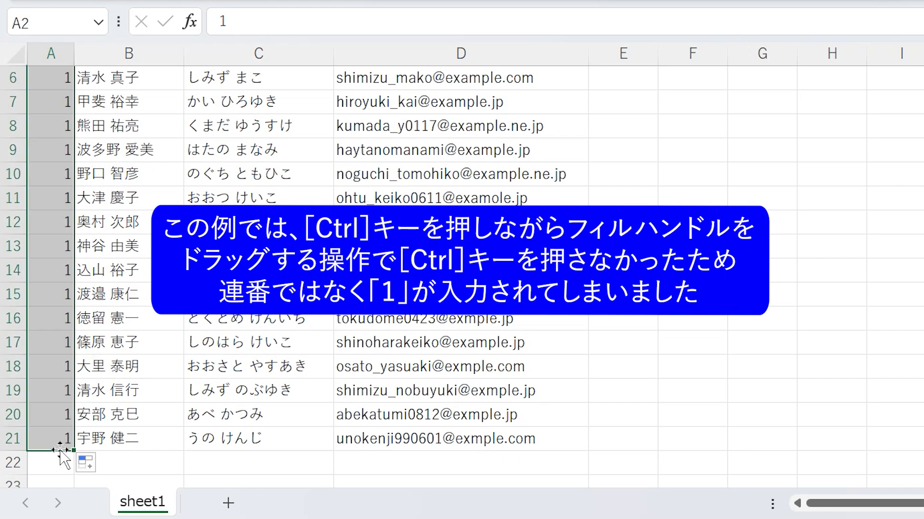
pyautogui.click(614, 441)
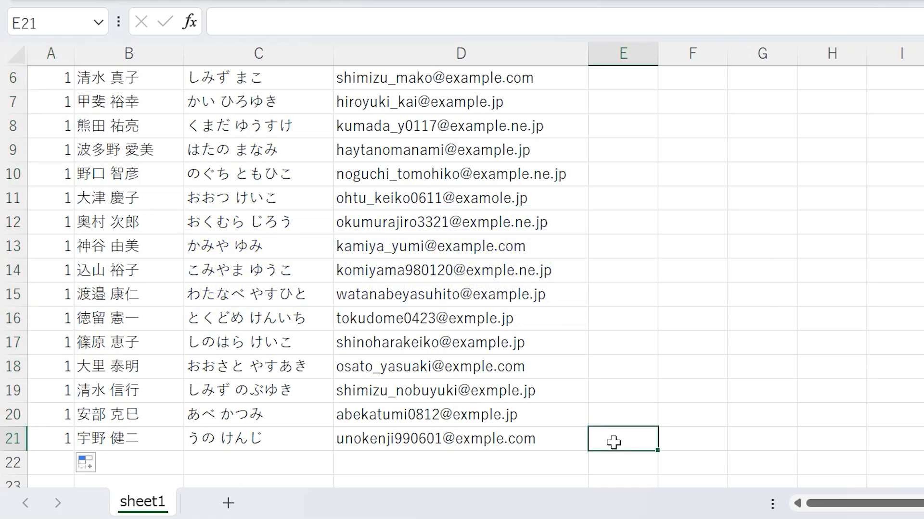
pyautogui.click(94, 472)
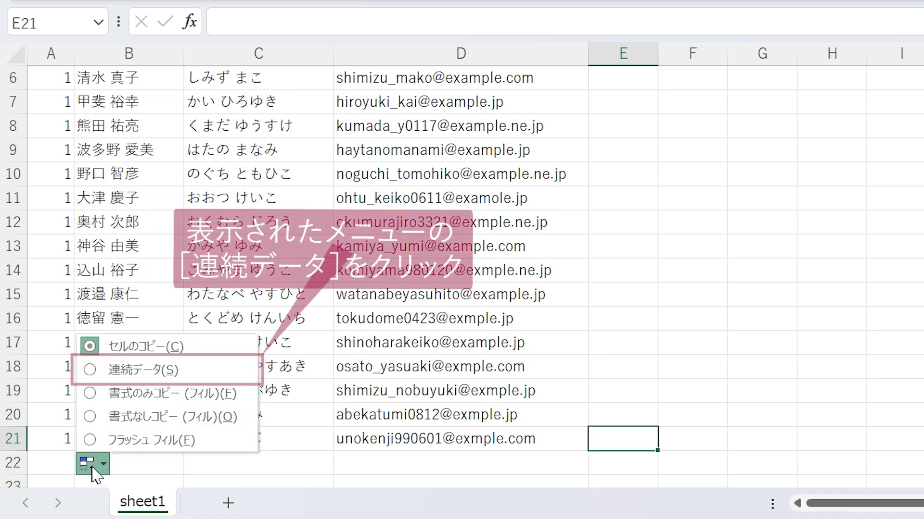
pyautogui.click(144, 370)
pyautogui.scroll(-2, 226, 369)
pyautogui.click(620, 389)
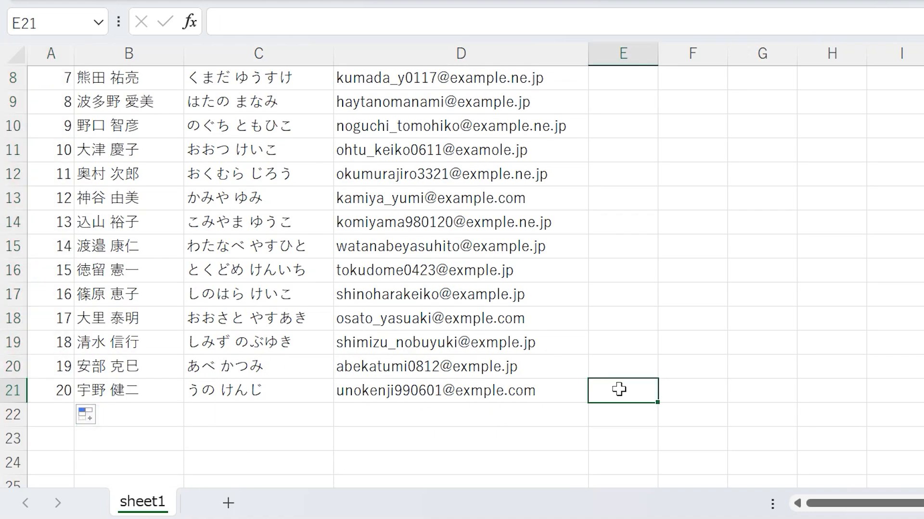
pyautogui.scroll(3, 619, 388)
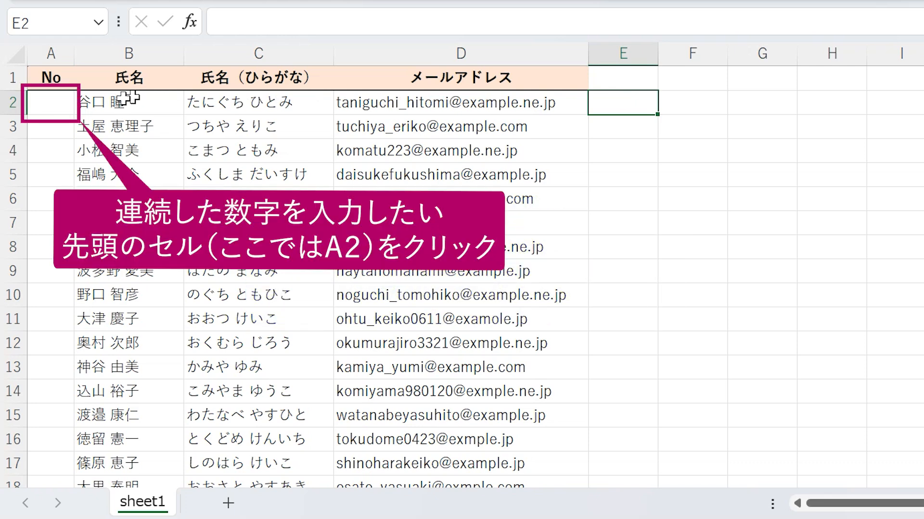
# - Enter the formula =ROW()-1 in cell A2, the first cell under the No header
pyautogui.click(46, 104)
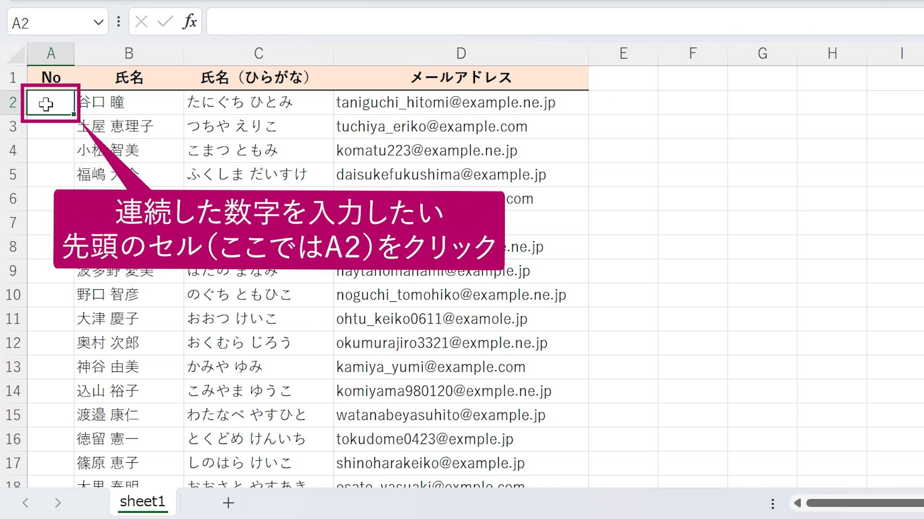
pyautogui.write('=')
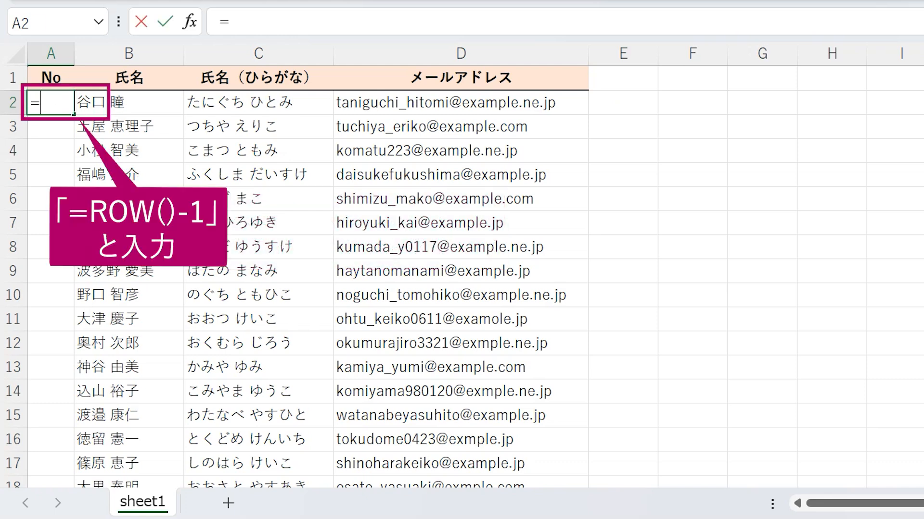
pyautogui.write('RO')
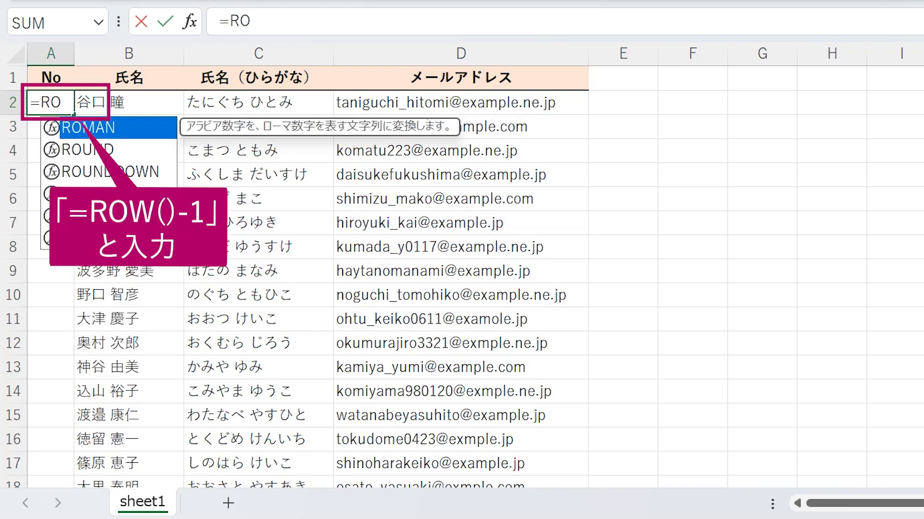
pyautogui.write('W()-1')
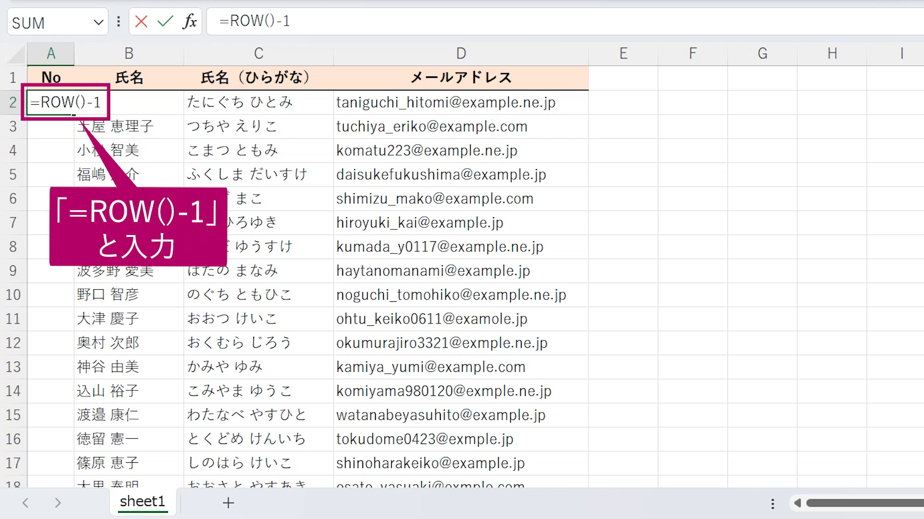
pyautogui.press('Return')
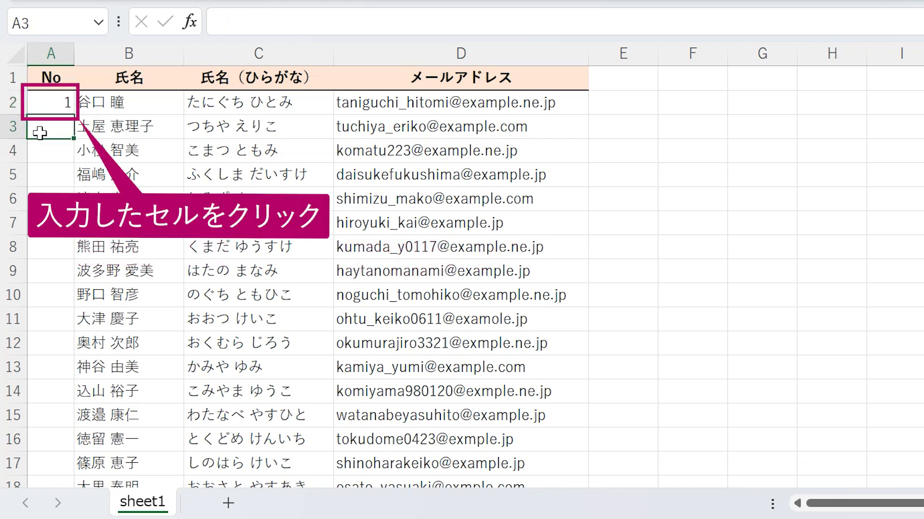
# - Fill the row-number formula from A2 down the No column to A21
pyautogui.click(65, 99)
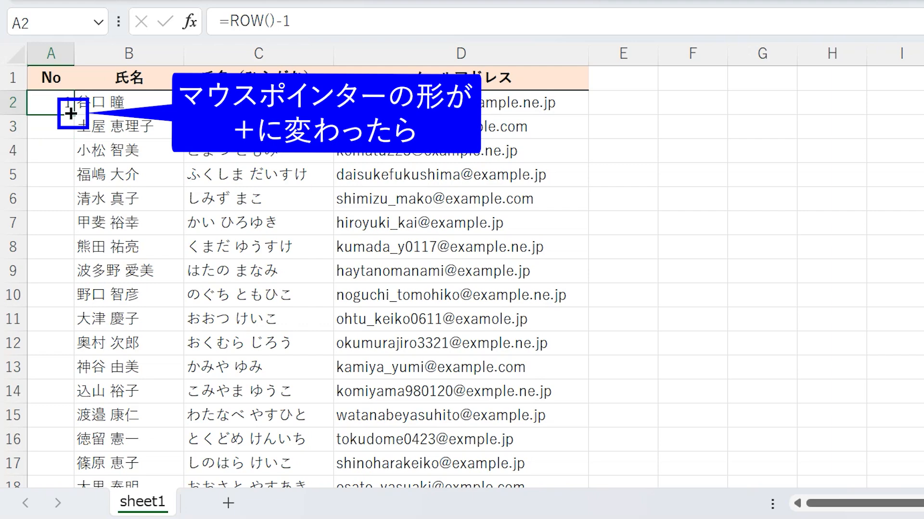
pyautogui.moveTo(71, 113)
pyautogui.mouseDown()
pyautogui.moveTo(64, 375)
pyautogui.moveTo(76, 491)
pyautogui.moveTo(78, 462)
pyautogui.mouseUp()
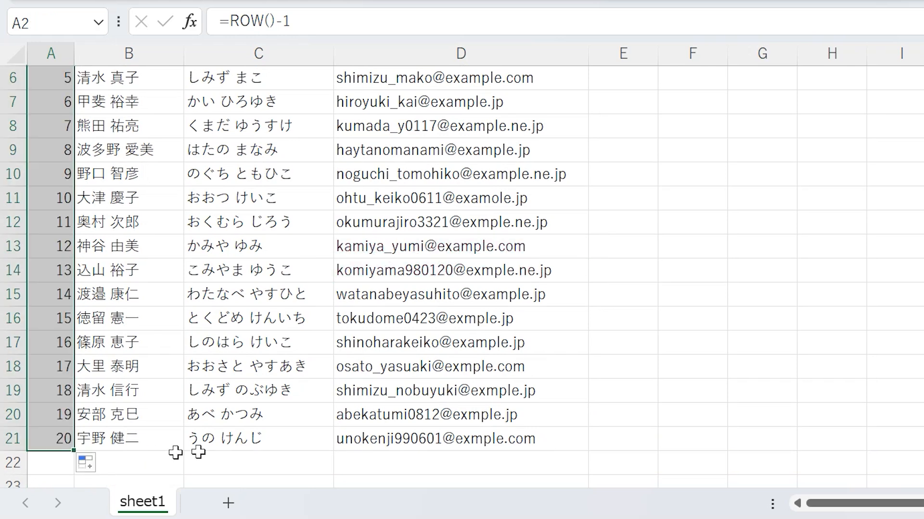
pyautogui.click(634, 439)
pyautogui.scroll(2, 634, 439)
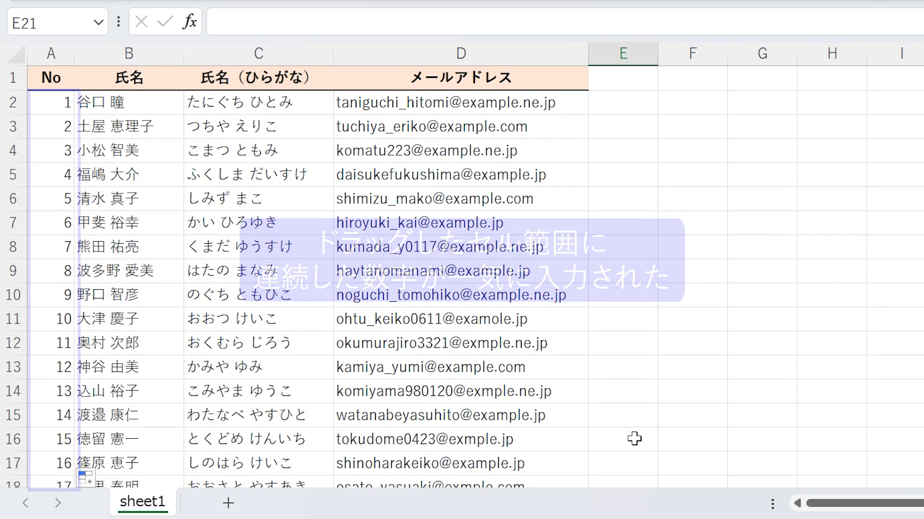